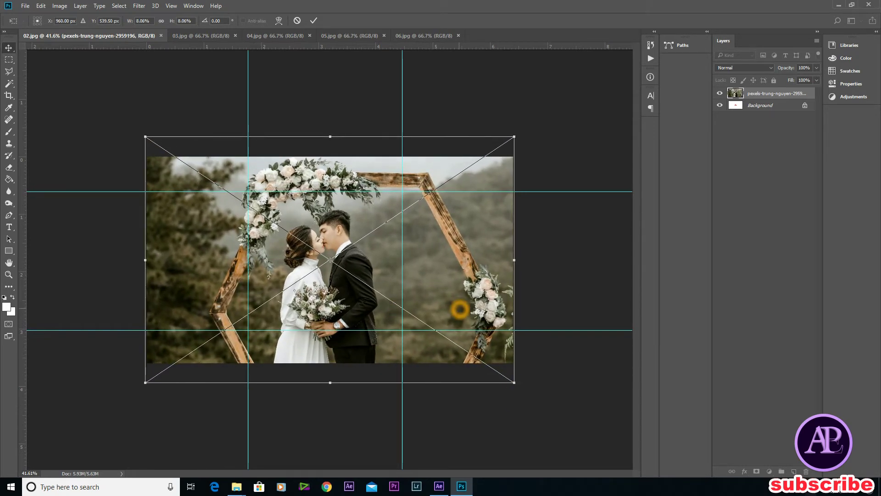
Step: Commit the couple photo's placement in 02.jpg and flatten the image
{"action": "double_click", "coordinate": [460, 309]}
{"action": "key", "text": "ctrl+0"}
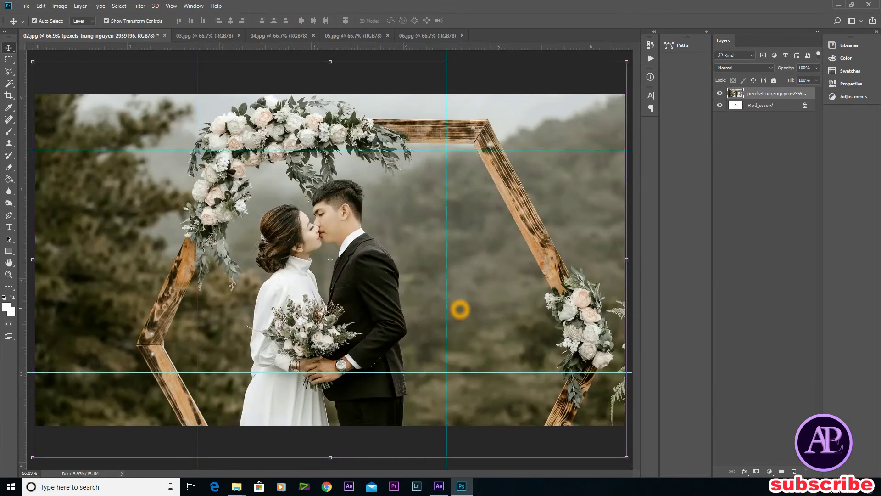
{"action": "key", "text": "alt+l"}
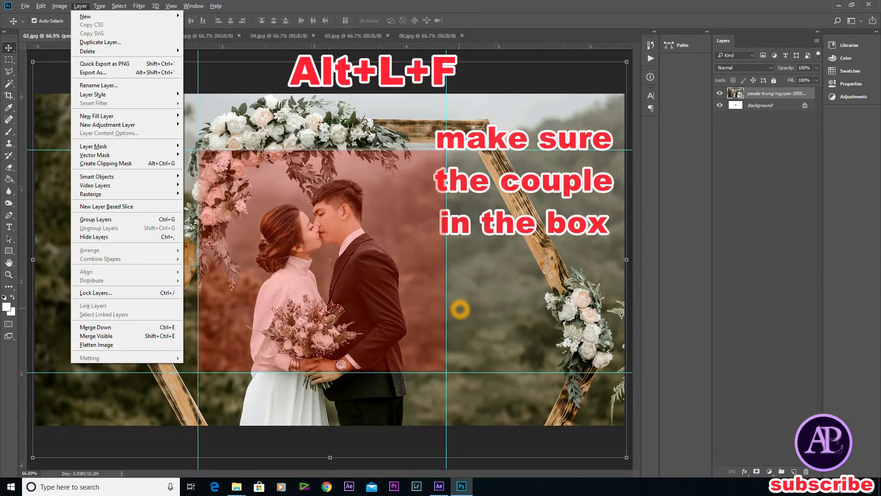
{"action": "key", "text": "f"}
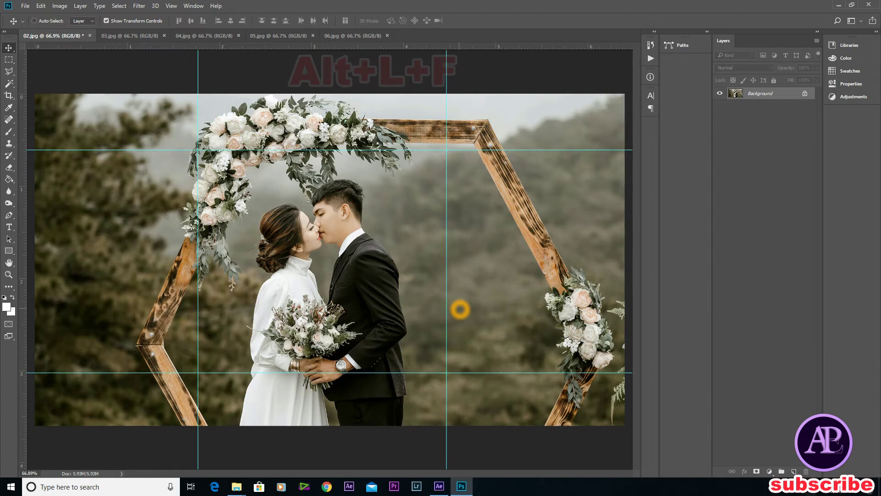
Step: Save 02.jpg and close the placeholder images
{"action": "key", "text": "ctrl+s"}
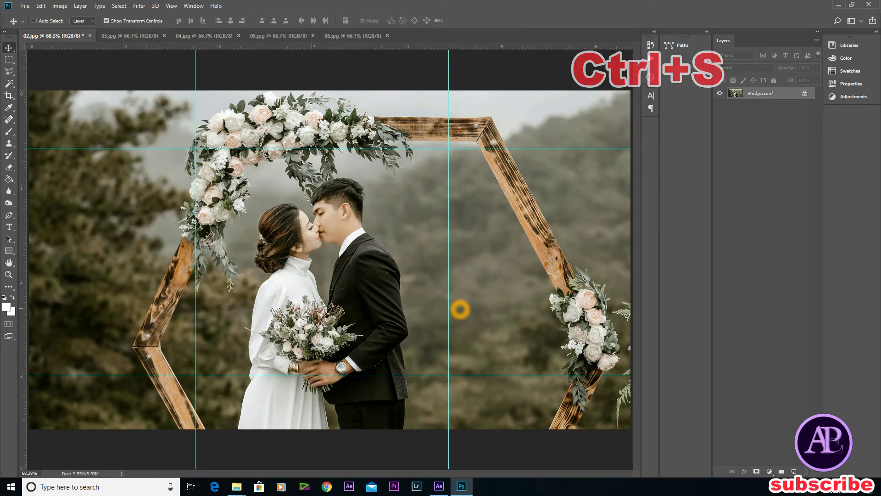
{"action": "key", "text": "ctrl"}
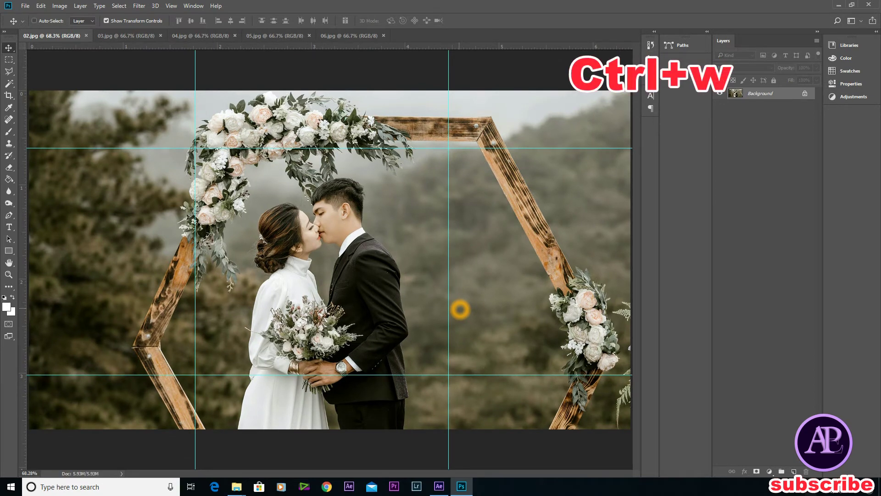
{"action": "key", "text": "ctrl+w"}
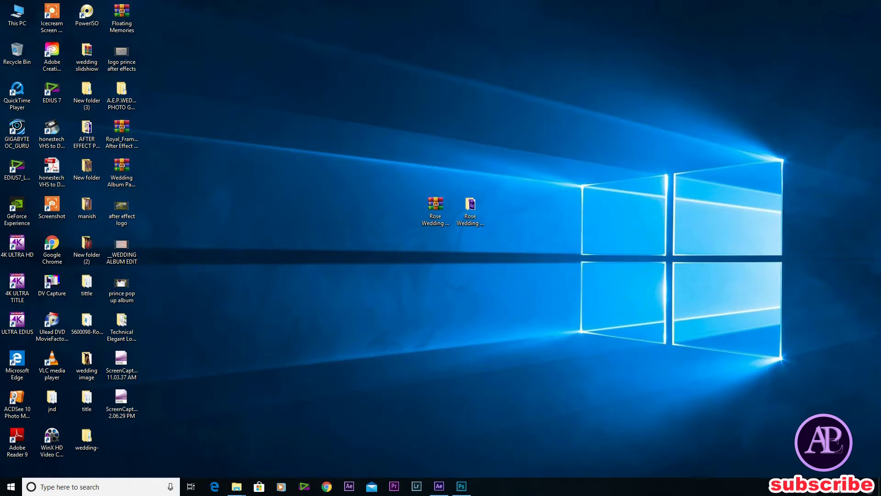
Step: Switch to After Effects and reopen the project "wedding book after effcet prince", dismissing the missing font notice
{"action": "left_click", "coordinate": [441, 483]}
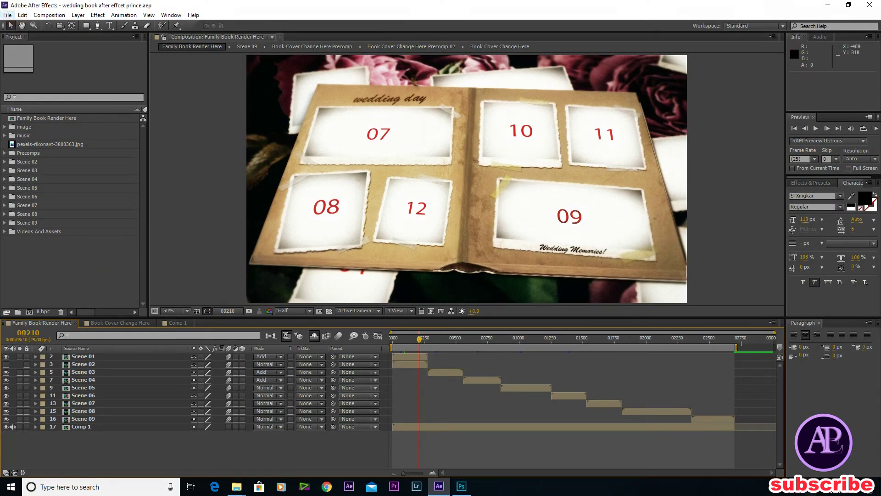
{"action": "left_click", "coordinate": [7, 14]}
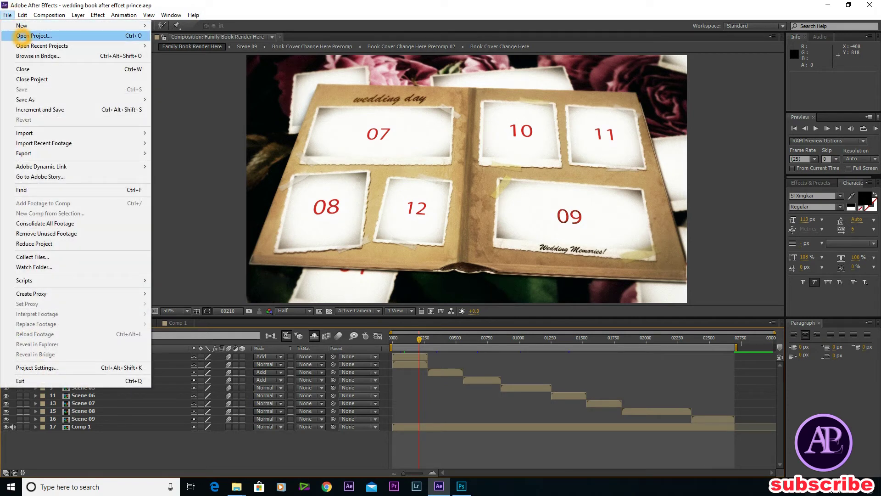
{"action": "left_click", "coordinate": [20, 36]}
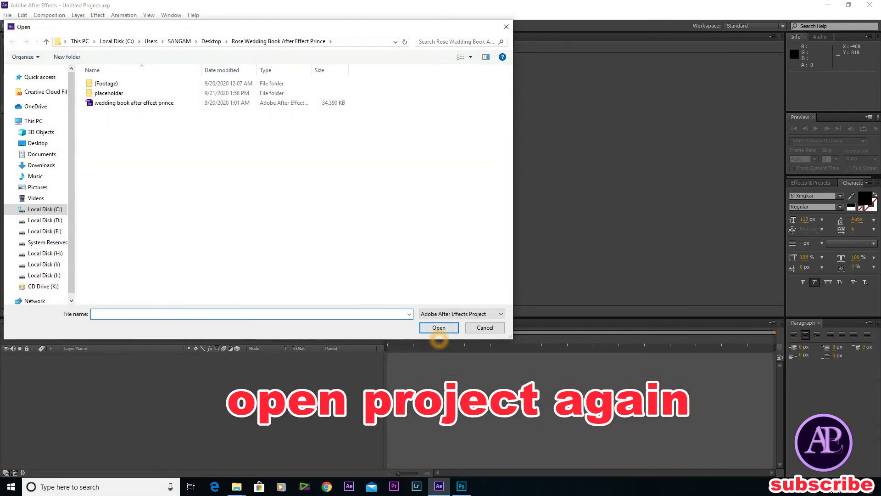
{"action": "left_click", "coordinate": [156, 101]}
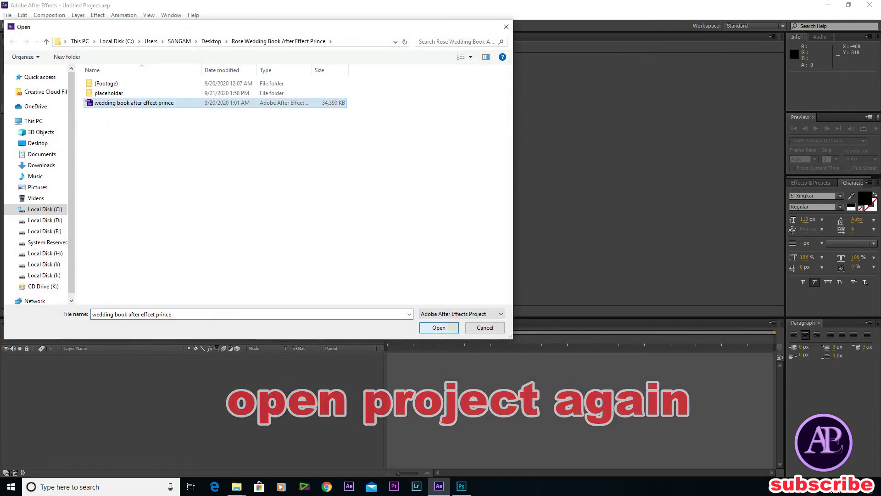
{"action": "left_click", "coordinate": [452, 327]}
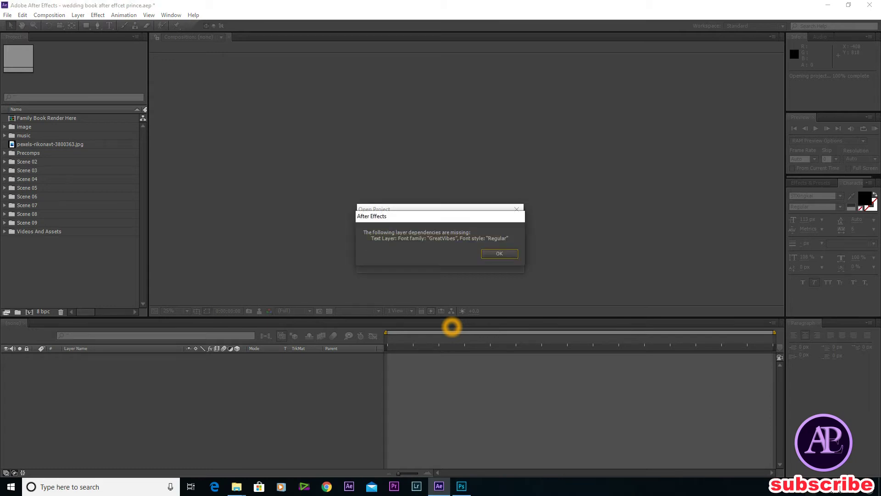
{"action": "left_click", "coordinate": [504, 254]}
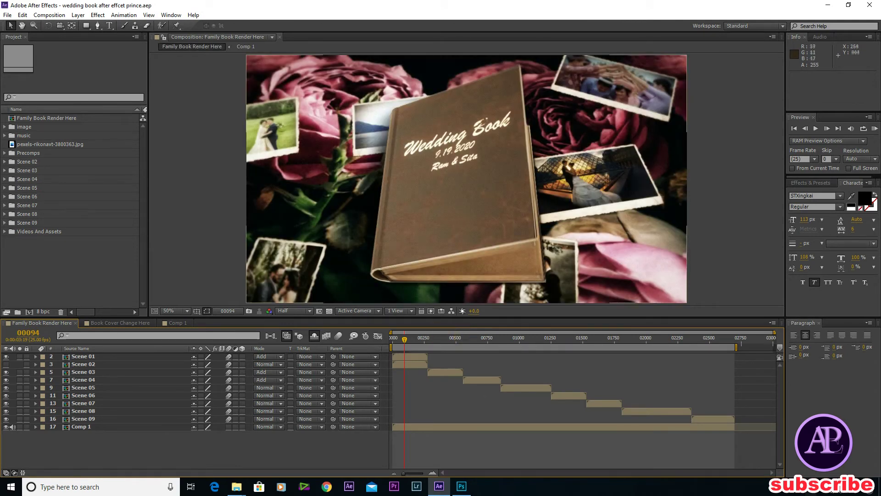
Step: Preview several frames along the Family Book Render Here timeline to check the replaced photos in the album
{"action": "key", "text": "space"}
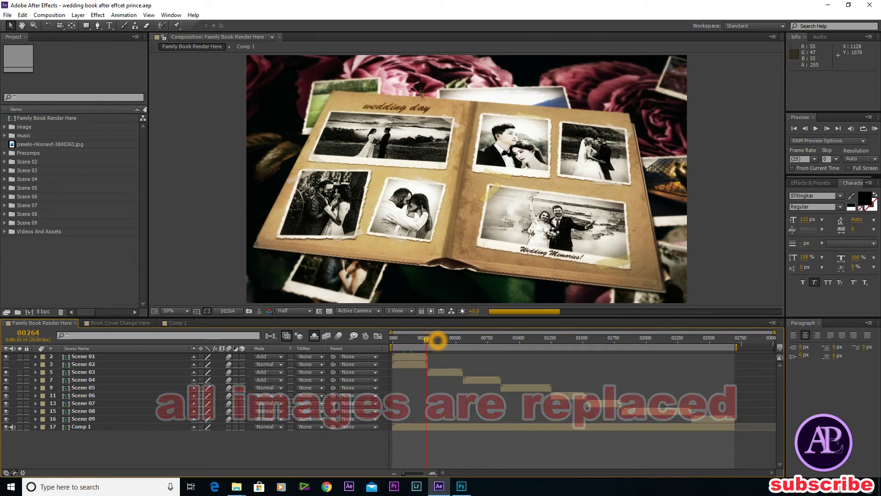
{"action": "left_click", "coordinate": [438, 340]}
{"action": "left_click_drag", "start_coordinate": [437, 340], "coordinate": [443, 341]}
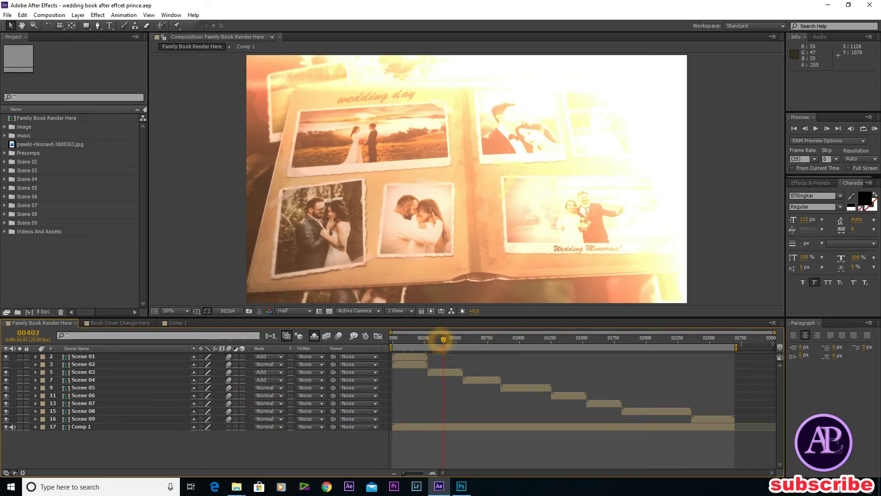
{"action": "left_click", "coordinate": [447, 341]}
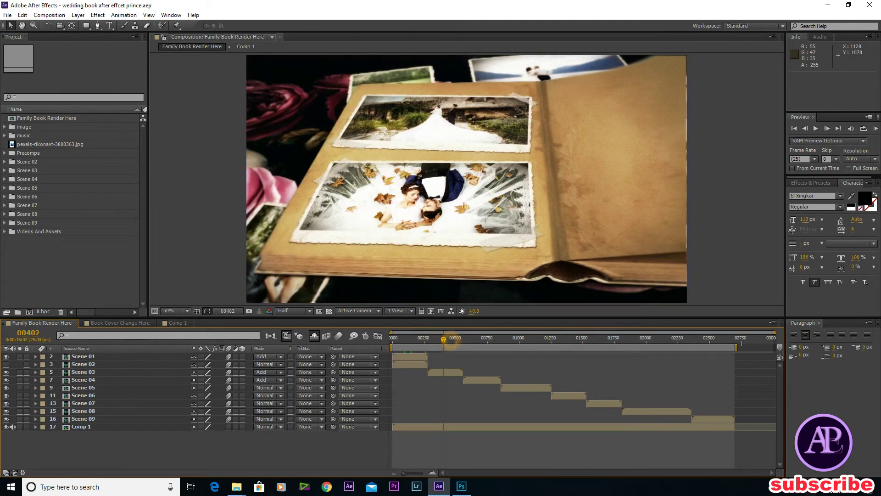
{"action": "left_click_drag", "start_coordinate": [443, 340], "coordinate": [479, 338]}
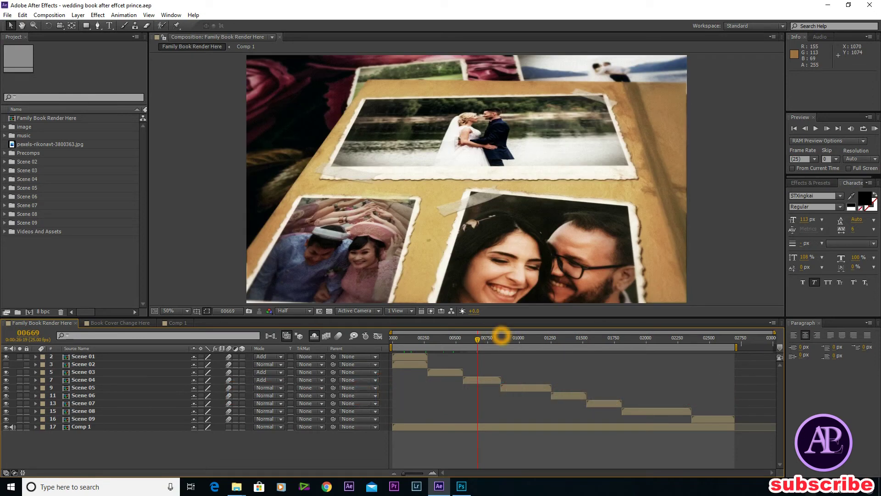
{"action": "left_click", "coordinate": [667, 340]}
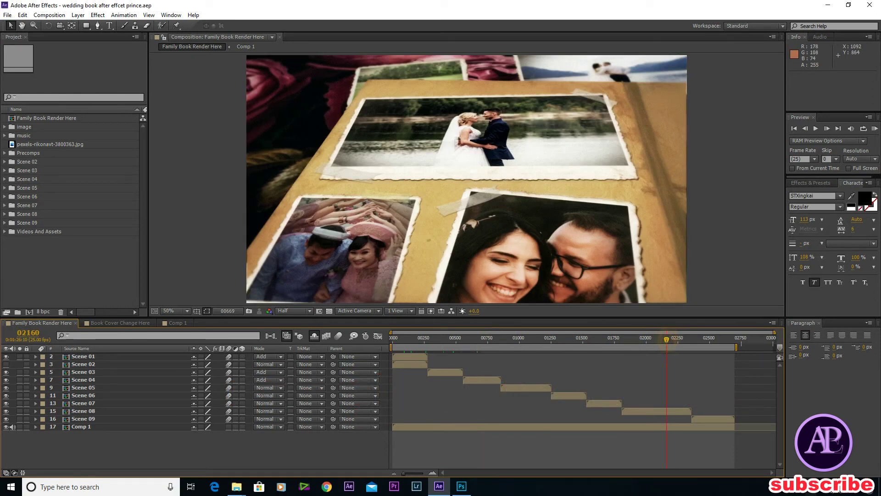
{"action": "left_click_drag", "start_coordinate": [667, 340], "coordinate": [724, 340]}
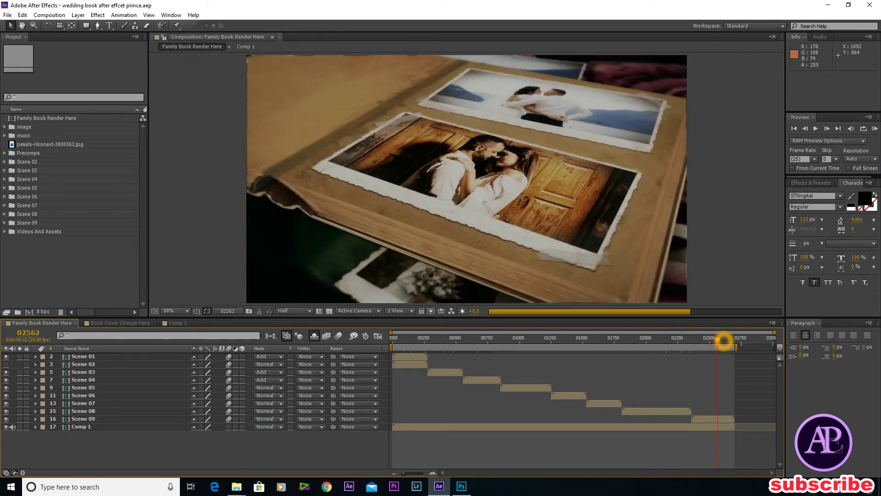
{"action": "left_click", "coordinate": [730, 339]}
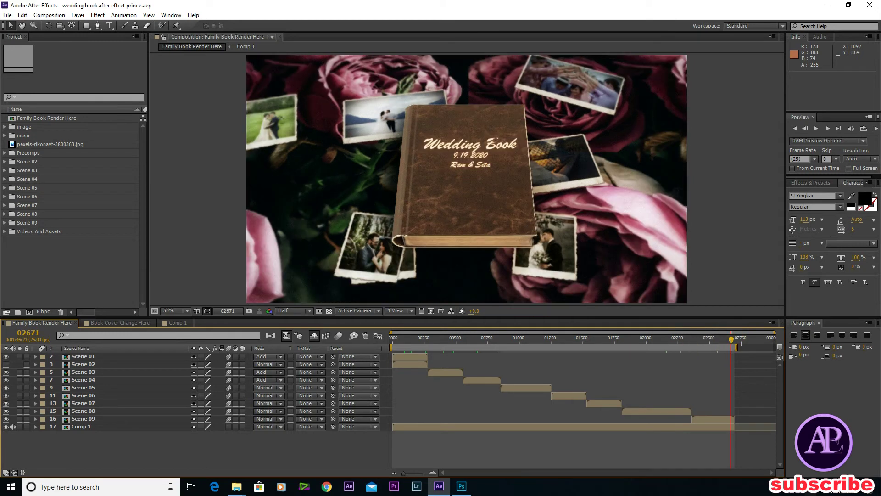
Step: Change the date in the Book Cover Change Here composition's title text to 21.9.2020
{"action": "left_click", "coordinate": [131, 323]}
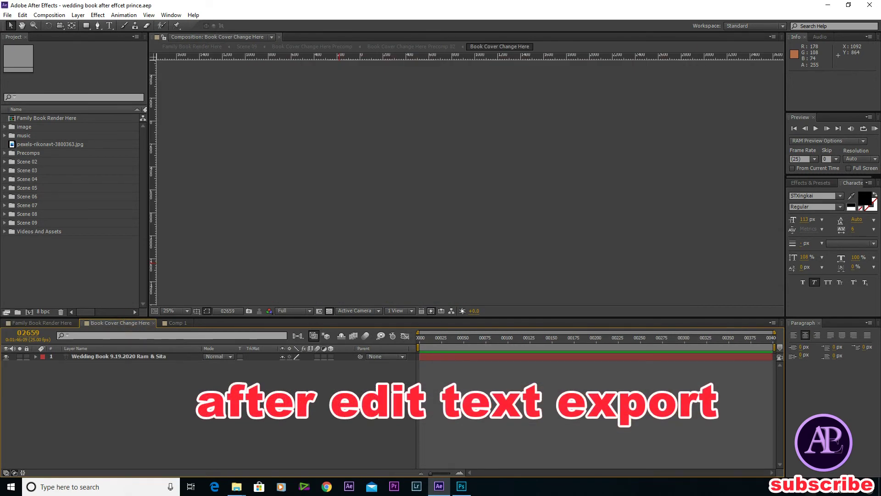
{"action": "left_click", "coordinate": [528, 340]}
{"action": "scroll", "coordinate": [480, 156], "scroll_direction": "up", "scroll_amount": 1}
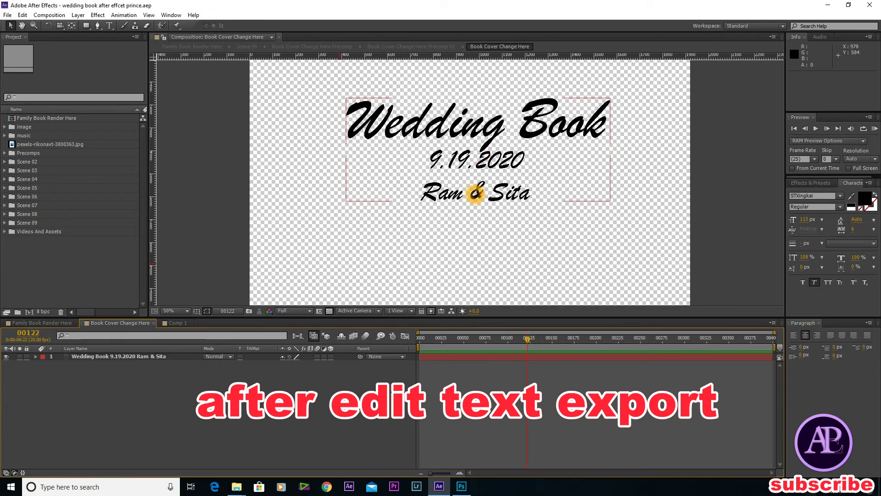
{"action": "scroll", "coordinate": [477, 192], "scroll_direction": "up", "scroll_amount": 1}
{"action": "scroll", "coordinate": [427, 134], "scroll_direction": "down", "scroll_amount": 1}
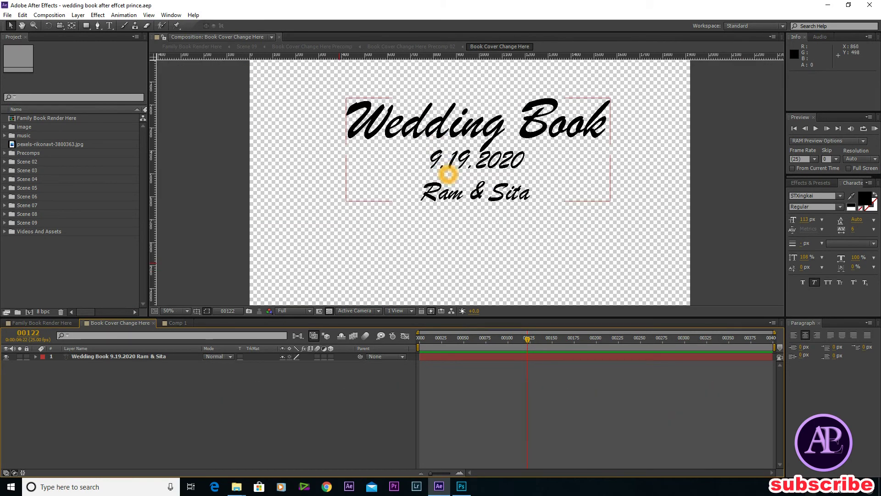
{"action": "double_click", "coordinate": [449, 173]}
{"action": "left_click", "coordinate": [435, 172]}
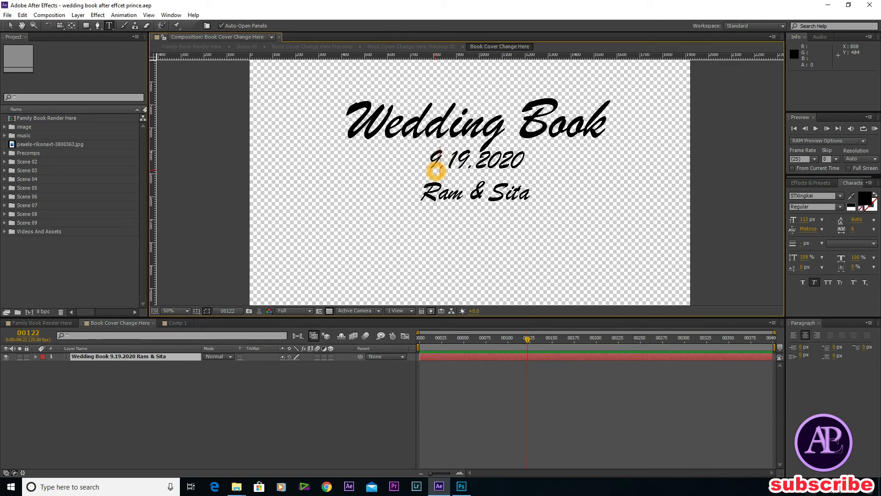
{"action": "key", "text": "Delete"}
{"action": "key", "text": "Delete"}
{"action": "type", "text": "21."}
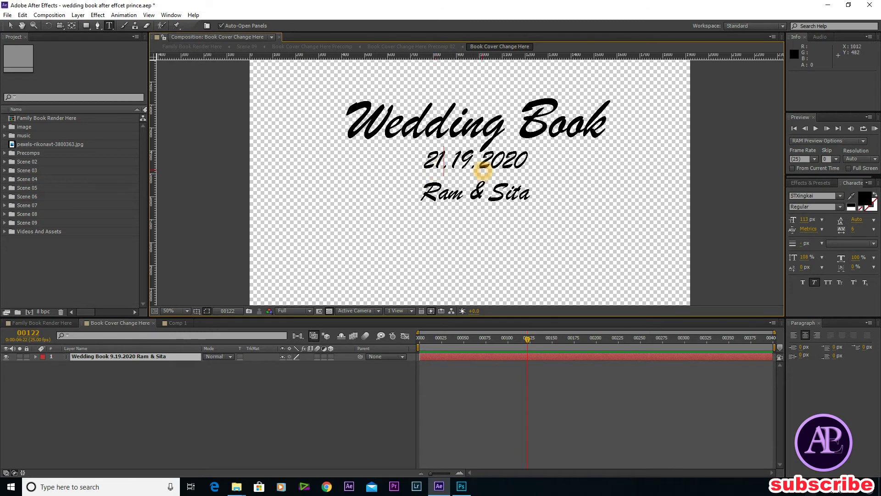
{"action": "left_click", "coordinate": [459, 165]}
{"action": "key", "text": "BackSpace"}
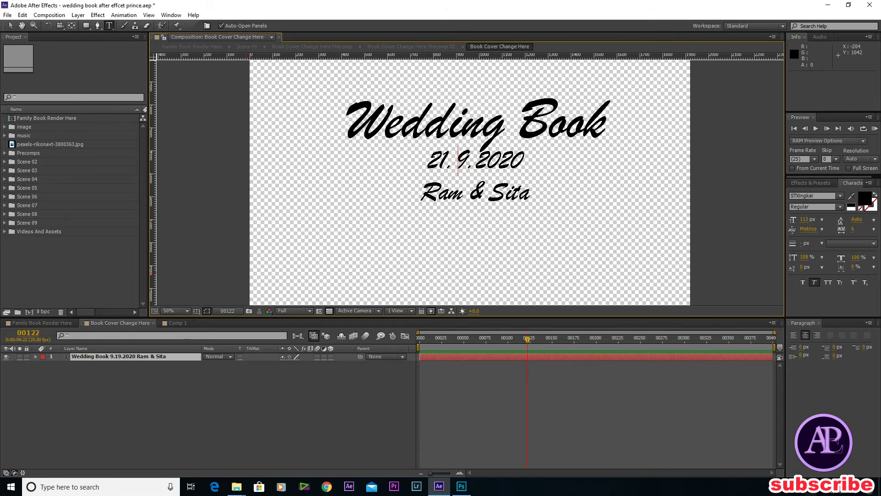
{"action": "double_click", "coordinate": [490, 192]}
{"action": "left_click", "coordinate": [421, 193], "text": "shift"}
{"action": "left_click", "coordinate": [449, 195]}
{"action": "left_click", "coordinate": [505, 201]}
{"action": "left_click", "coordinate": [319, 292]}
Step: Open Comp 1 and examine its music layers and their audio switches
{"action": "left_click", "coordinate": [172, 323]}
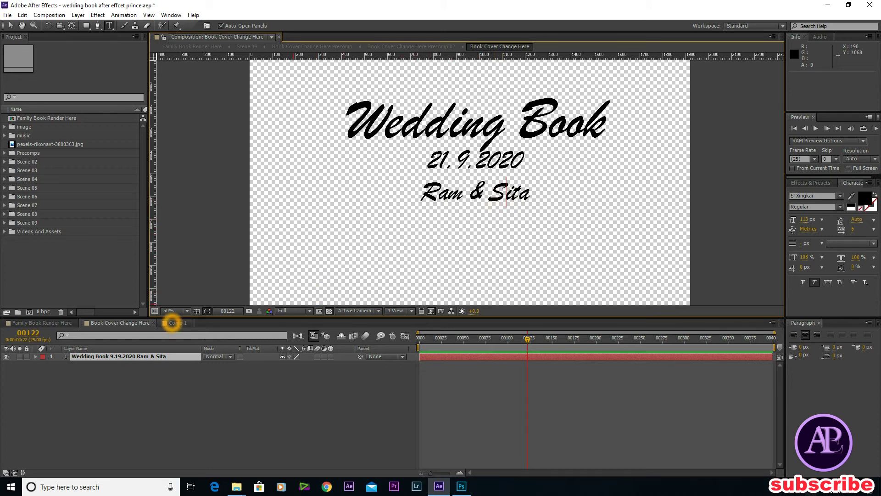
{"action": "left_click", "coordinate": [50, 322]}
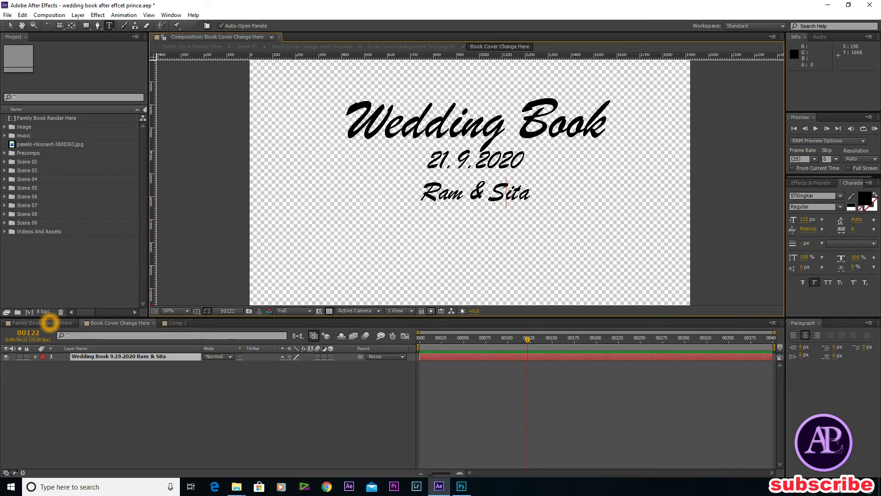
{"action": "left_click", "coordinate": [174, 323]}
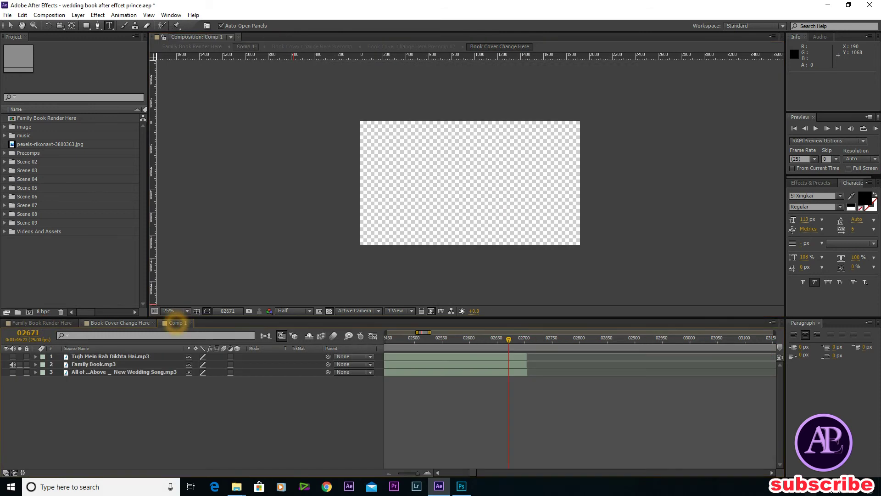
{"action": "left_click", "coordinate": [77, 371]}
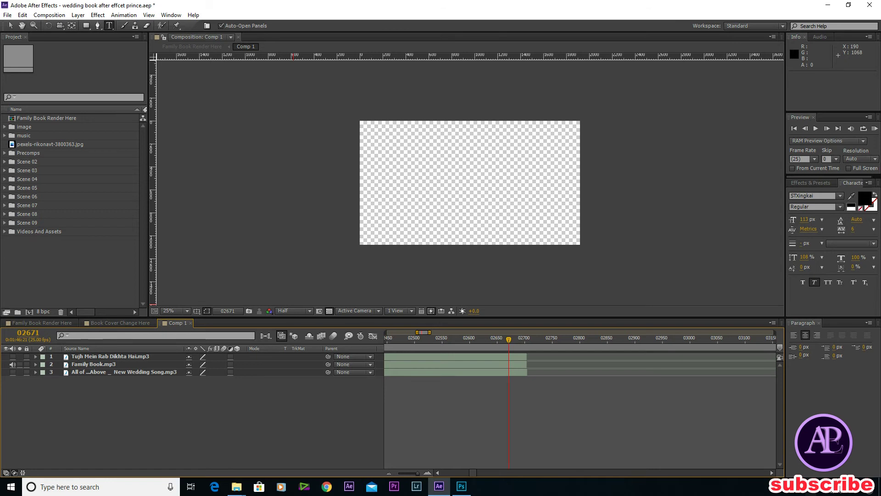
{"action": "left_click", "coordinate": [142, 374]}
{"action": "left_click", "coordinate": [8, 350]}
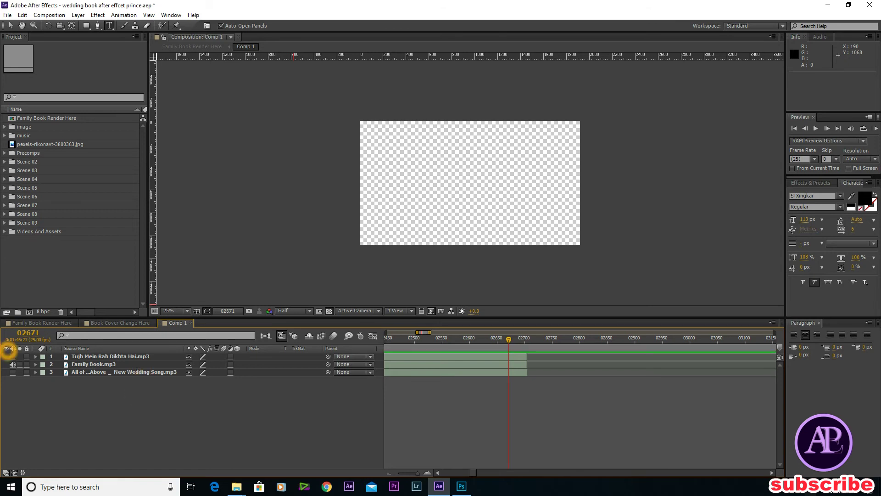
{"action": "left_click", "coordinate": [19, 378]}
{"action": "left_click", "coordinate": [14, 358]}
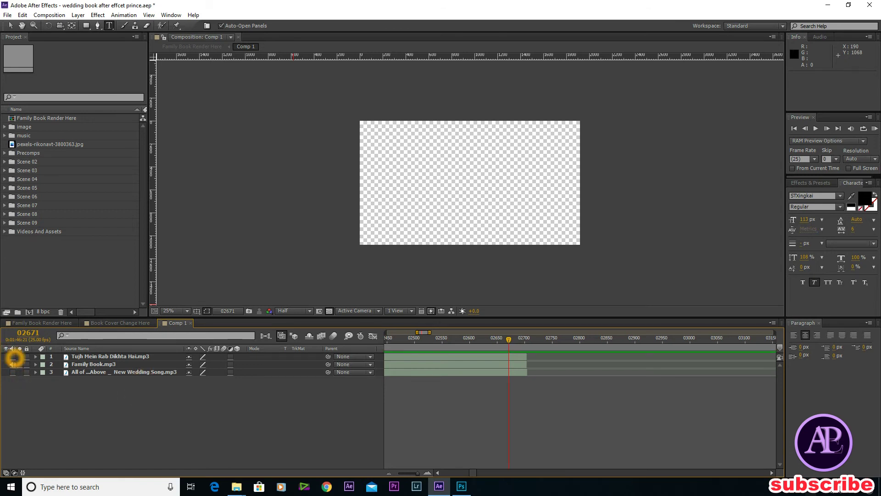
{"action": "left_click", "coordinate": [70, 375]}
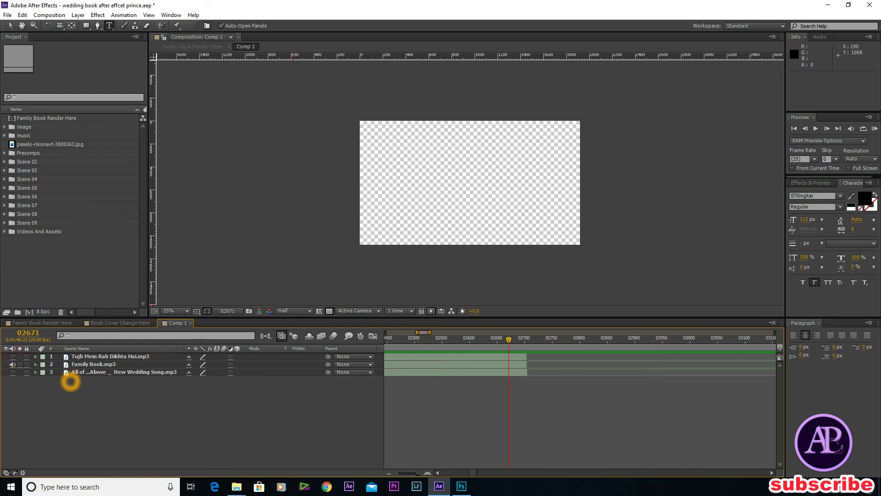
Step: Return to the Family Book Render Here composition and preview the edited book cover at frame 47
{"action": "left_click", "coordinate": [62, 325]}
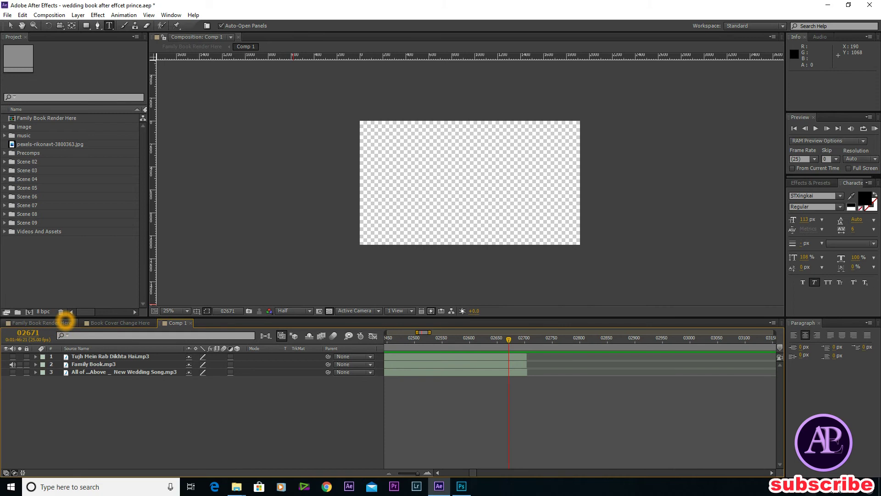
{"action": "left_click", "coordinate": [66, 323]}
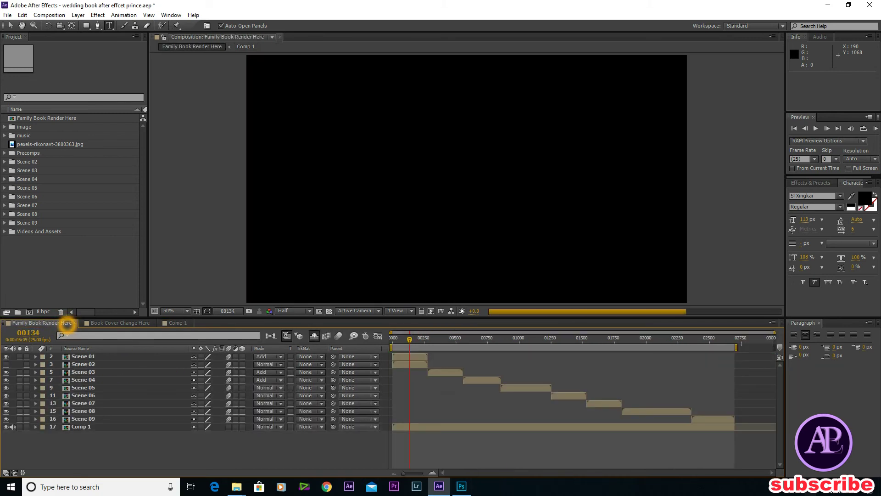
{"action": "left_click_drag", "start_coordinate": [592, 357], "coordinate": [553, 359]}
{"action": "left_click", "coordinate": [399, 340]}
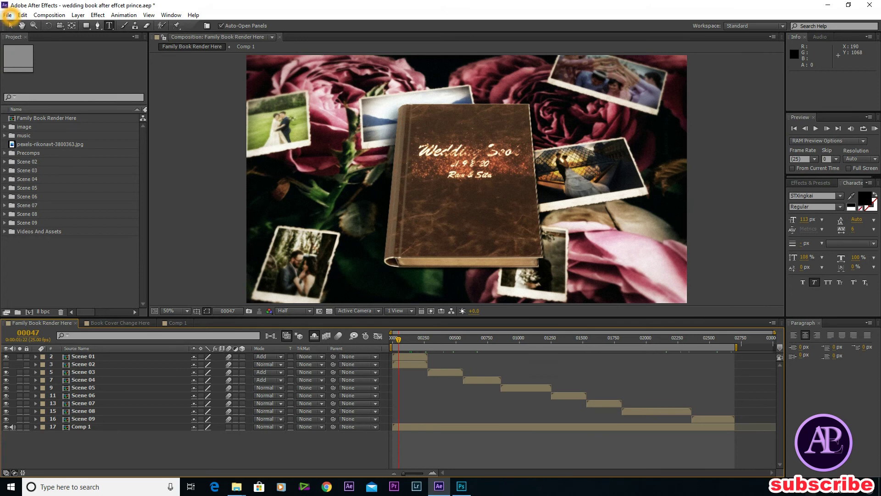
Step: Add the Family Book Render Here composition to the render queue
{"action": "left_click", "coordinate": [8, 15]}
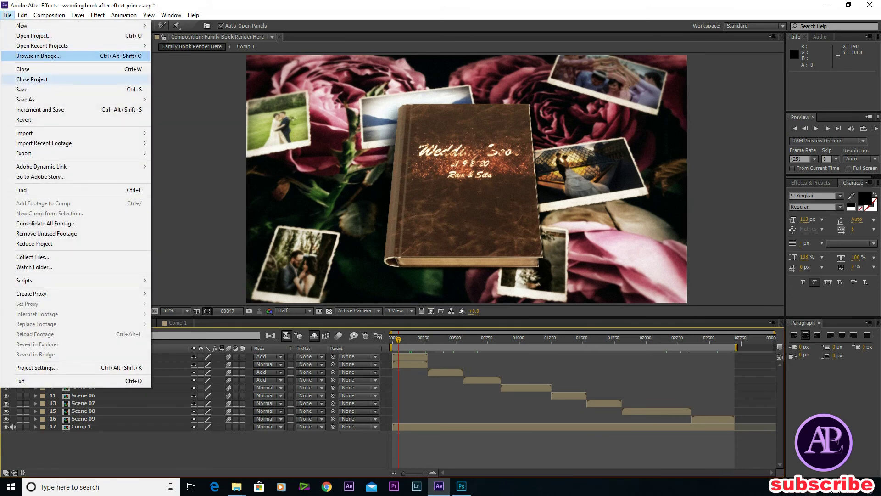
{"action": "left_click", "coordinate": [58, 154]}
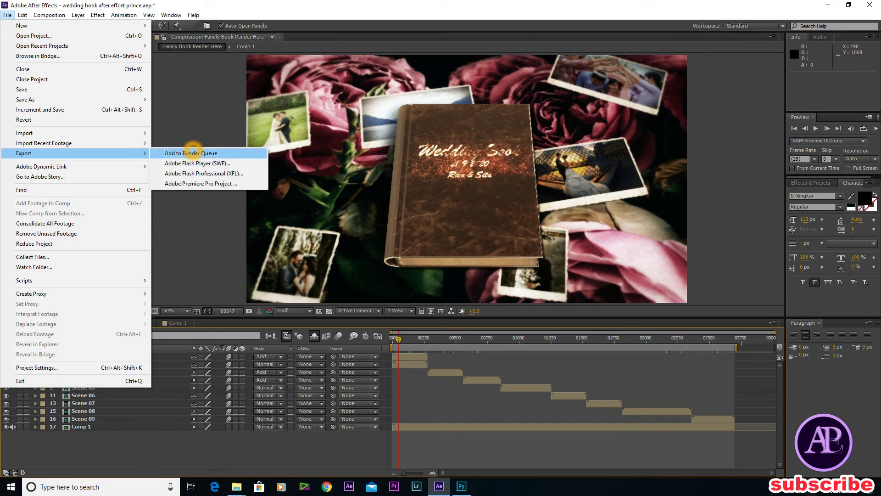
{"action": "left_click", "coordinate": [192, 153]}
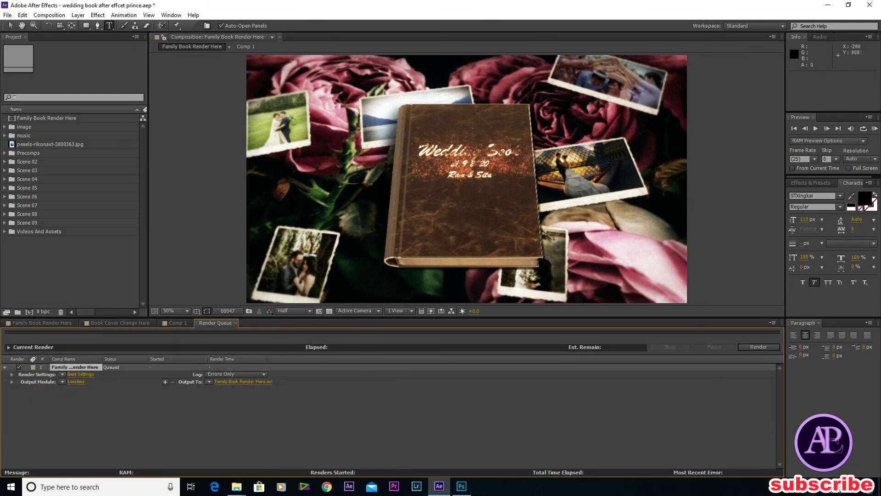
Step: Configure the queued item's output module to the H.264 format with audio output enabled
{"action": "left_click", "coordinate": [74, 383]}
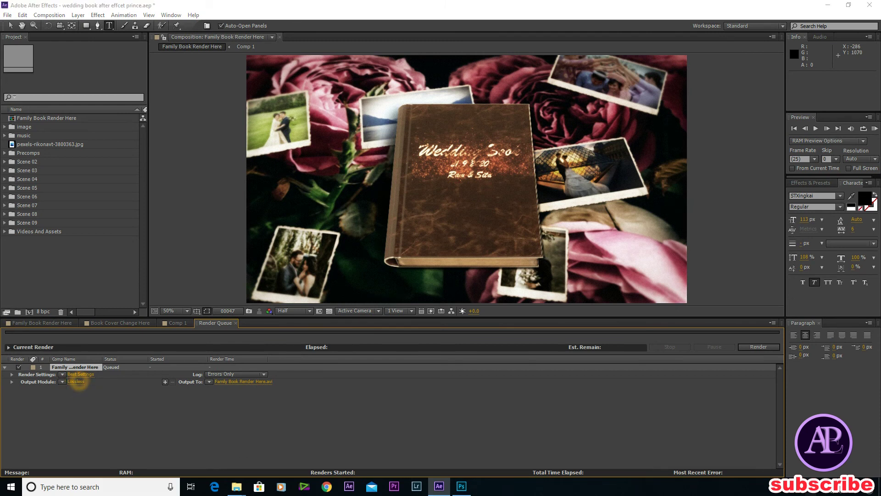
{"action": "left_click", "coordinate": [79, 383]}
{"action": "left_click", "coordinate": [448, 131]}
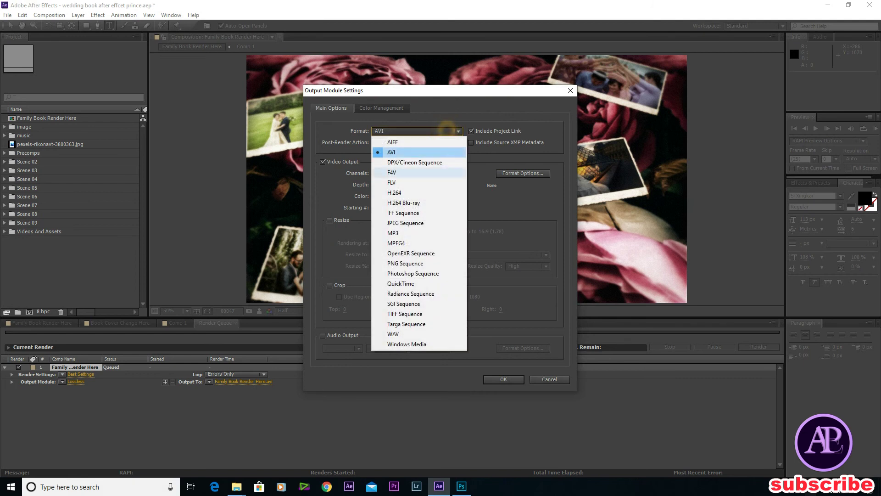
{"action": "key", "text": "Escape"}
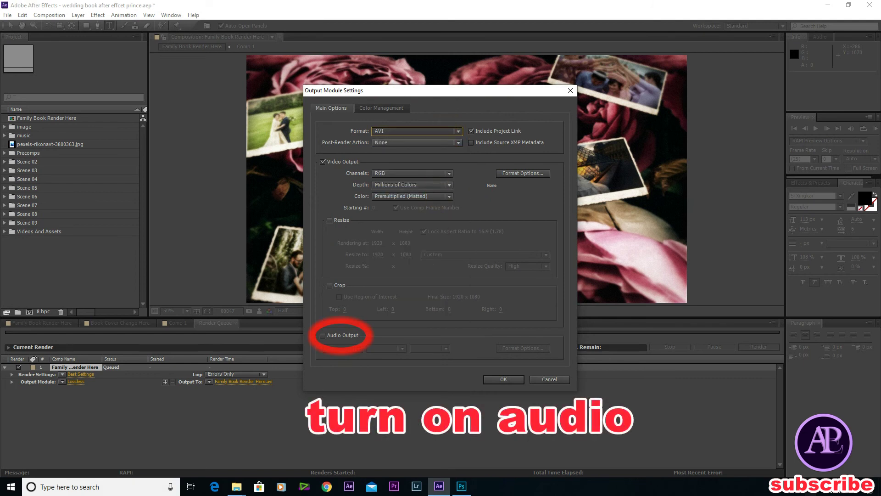
{"action": "left_click", "coordinate": [345, 290]}
{"action": "left_click", "coordinate": [323, 335]}
{"action": "left_click", "coordinate": [505, 379]}
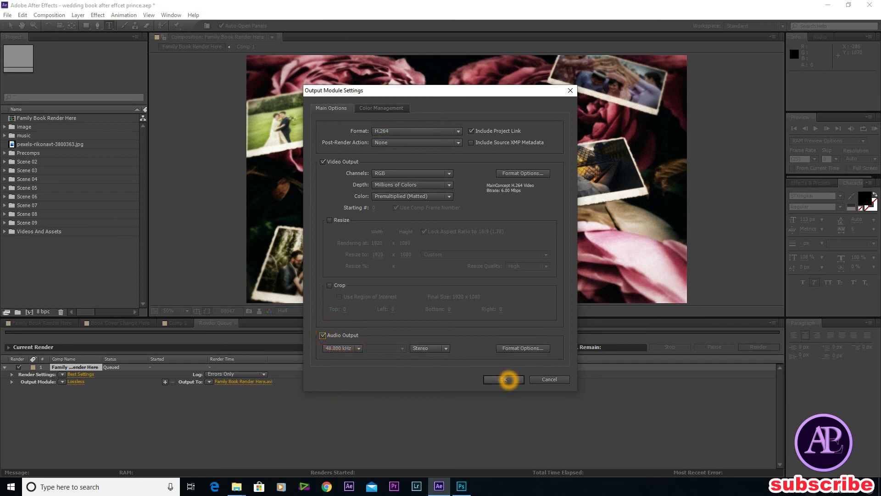
Step: Set the output movie to save on the Desktop as "Rose wedding book" and start the render
{"action": "left_click", "coordinate": [251, 382]}
{"action": "left_click", "coordinate": [62, 127]}
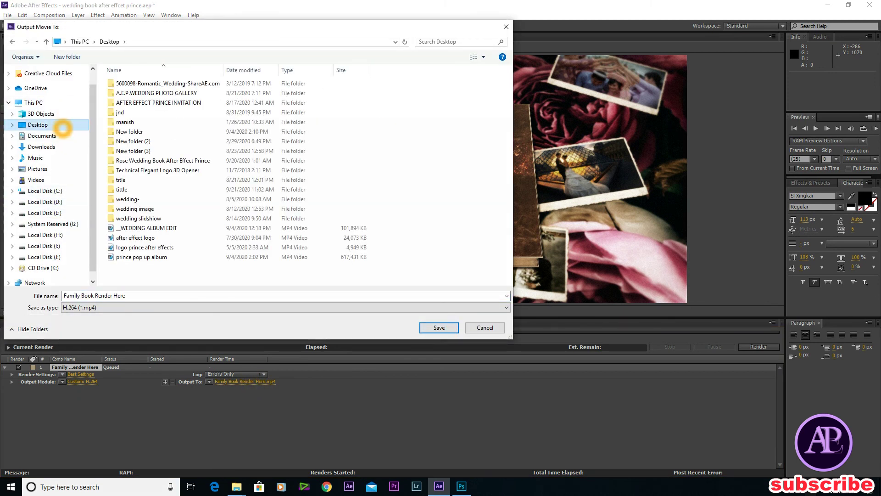
{"action": "left_click", "coordinate": [144, 296]}
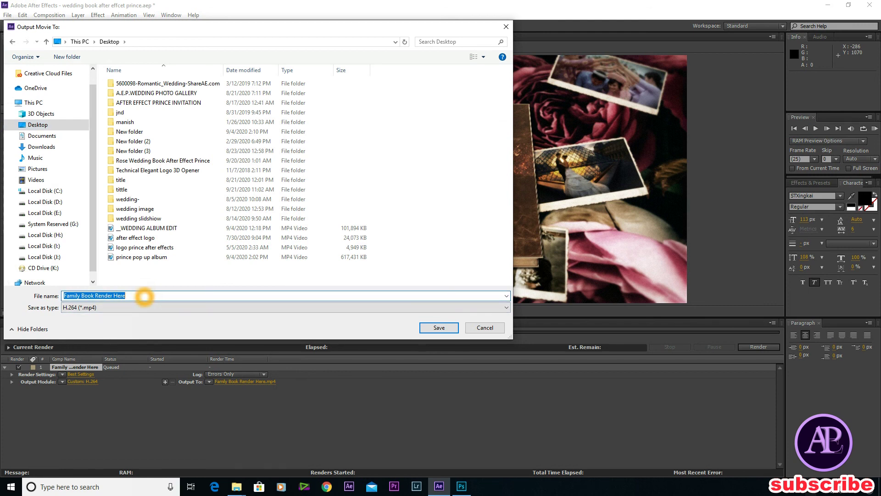
{"action": "type", "text": "R"}
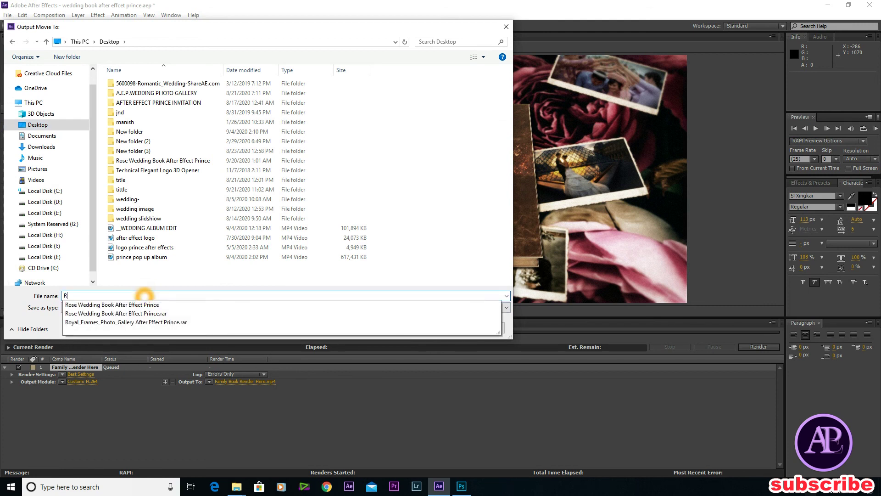
{"action": "type", "text": "ose wedding book"}
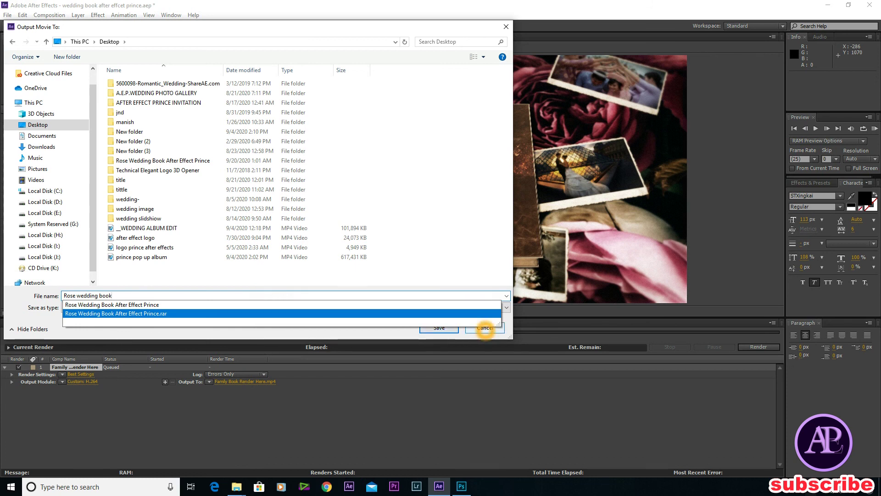
{"action": "left_click", "coordinate": [440, 328]}
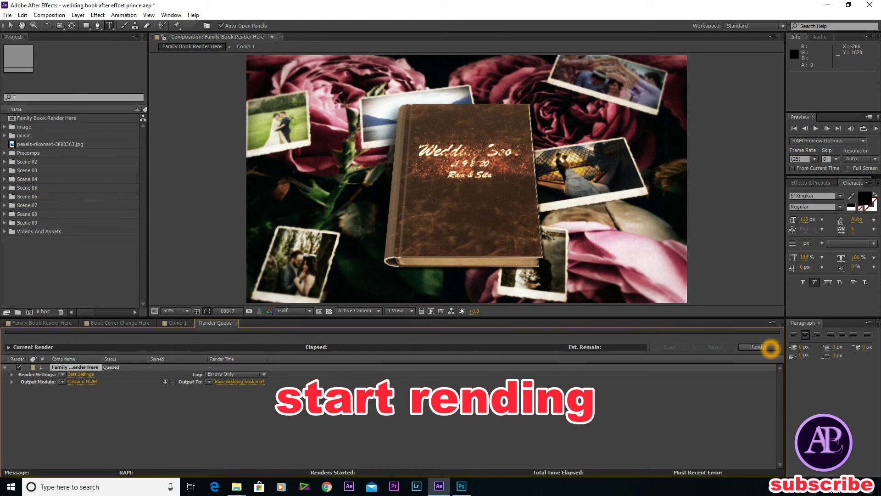
{"action": "left_click", "coordinate": [771, 348]}
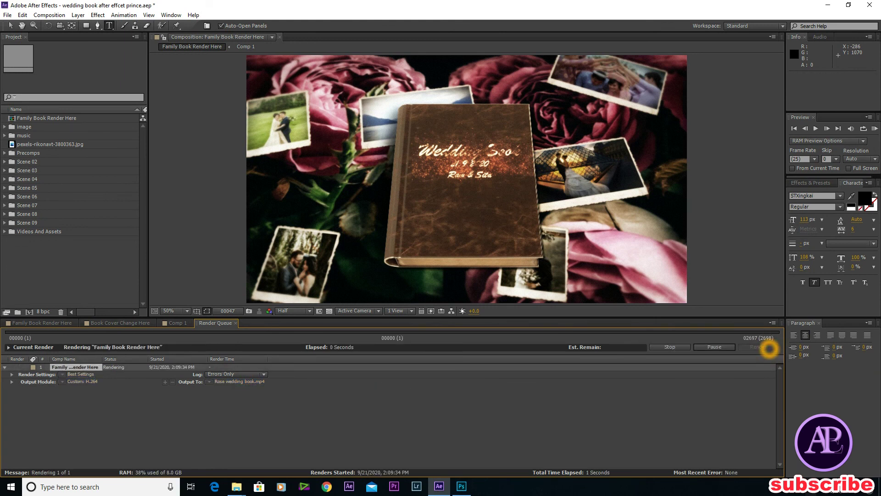